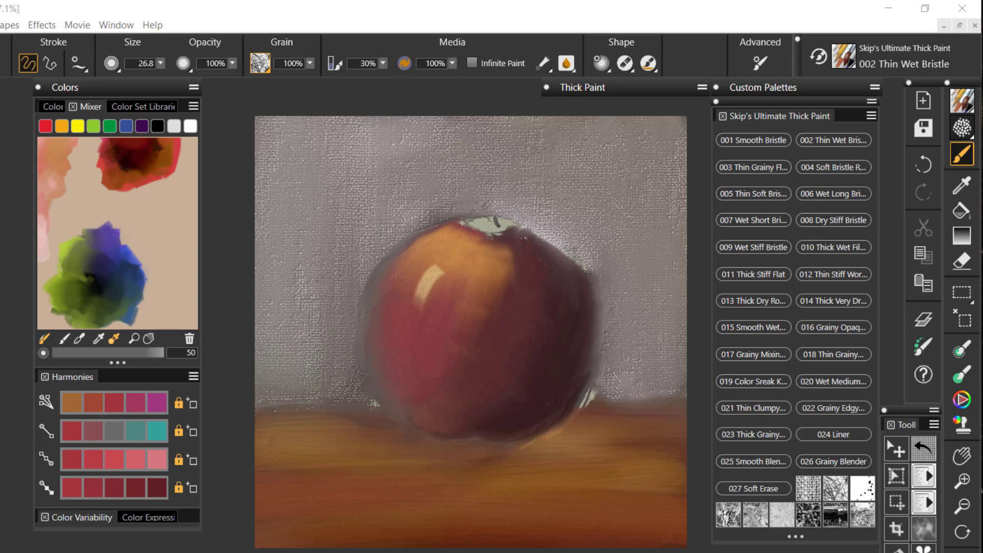
Paint the background left of the apple with the crosshatched scratch grain and the right side with the Dotted Demo grain
click(826, 488)
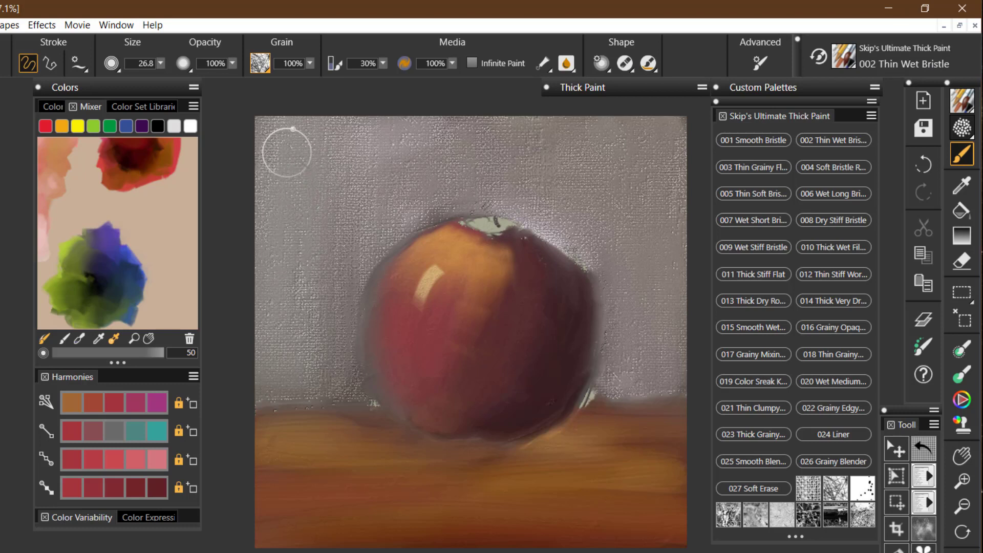
mouse_move(287, 152)
mouse_down()
mouse_move(268, 194)
mouse_move(266, 110)
mouse_move(271, 267)
mouse_move(279, 109)
mouse_move(292, 260)
mouse_move(311, 117)
mouse_move(319, 255)
mouse_move(321, 117)
mouse_move(326, 258)
mouse_move(345, 108)
mouse_move(352, 250)
mouse_move(364, 109)
mouse_move(368, 228)
mouse_move(381, 123)
mouse_move(406, 201)
mouse_move(413, 118)
mouse_move(426, 191)
mouse_move(454, 128)
mouse_move(457, 181)
mouse_move(474, 136)
mouse_move(278, 122)
mouse_move(261, 154)
mouse_move(271, 285)
mouse_move(271, 196)
mouse_move(268, 242)
mouse_move(297, 238)
mouse_move(312, 307)
mouse_move(325, 209)
mouse_move(328, 317)
mouse_move(356, 226)
mouse_move(344, 295)
mouse_move(439, 187)
mouse_move(395, 224)
mouse_move(402, 210)
mouse_move(325, 304)
mouse_move(343, 264)
mouse_move(329, 340)
mouse_move(329, 316)
mouse_move(337, 388)
mouse_move(310, 314)
mouse_move(307, 355)
mouse_move(290, 349)
mouse_move(284, 322)
mouse_move(263, 315)
mouse_up()
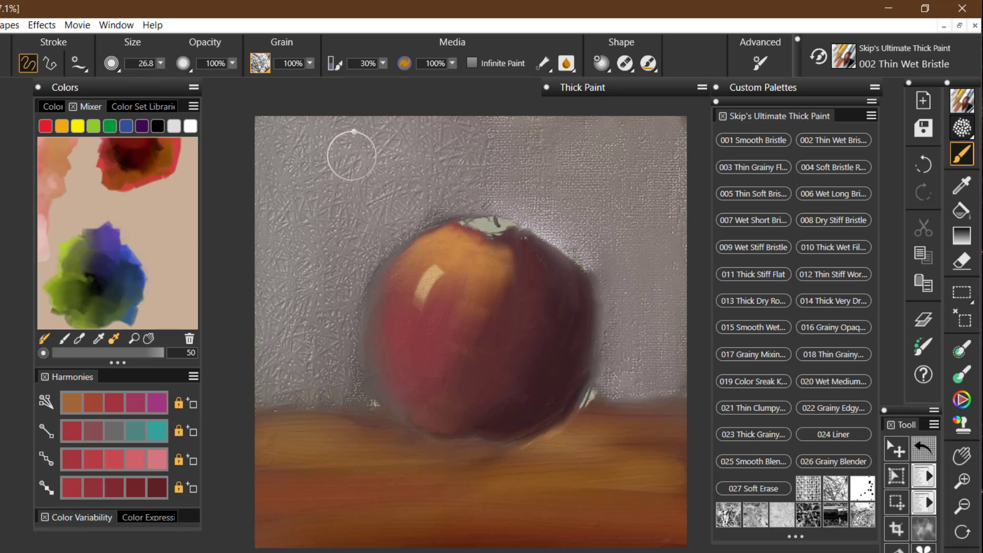
click(865, 493)
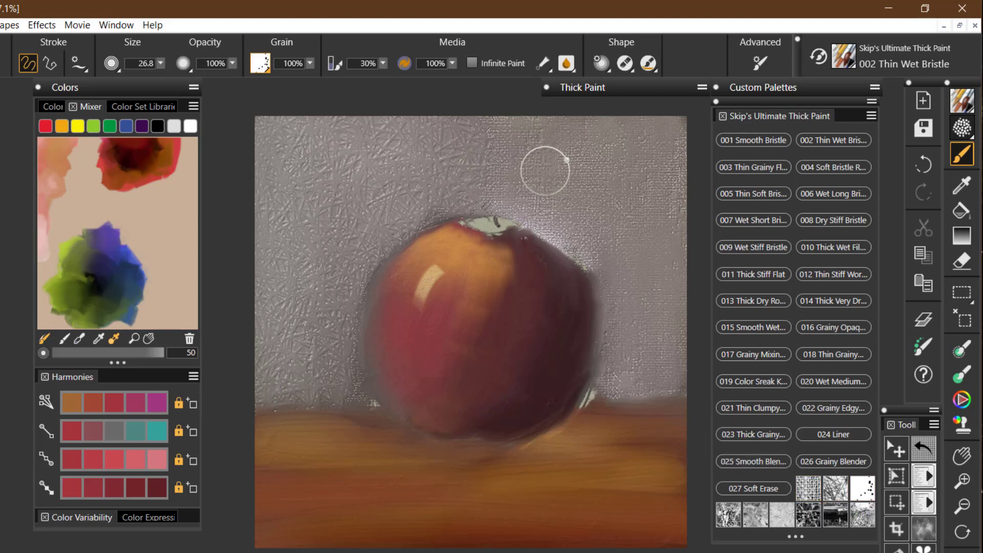
click(264, 67)
click(226, 205)
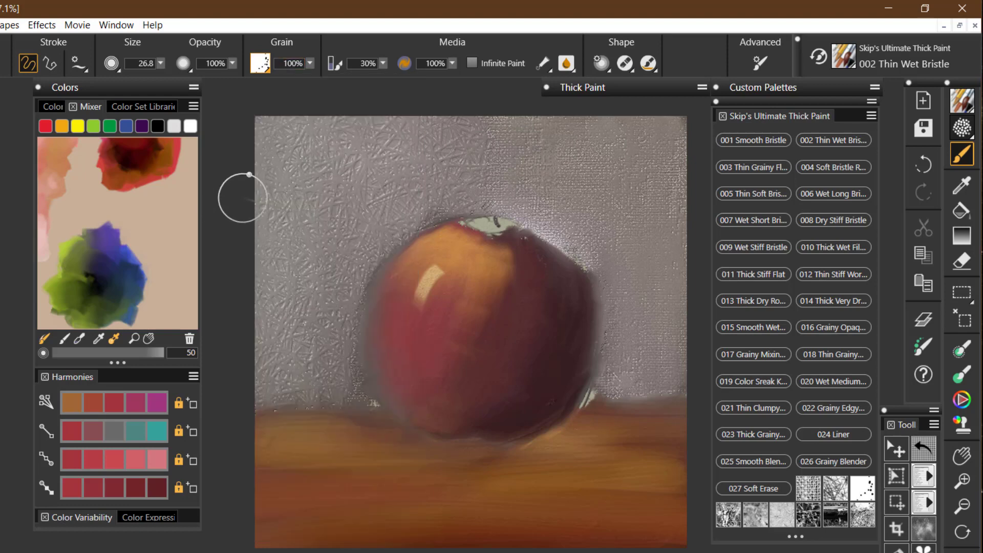
mouse_move(496, 145)
mouse_down()
mouse_move(669, 136)
mouse_move(523, 136)
mouse_move(510, 149)
mouse_move(665, 163)
mouse_move(506, 181)
mouse_move(673, 186)
mouse_move(532, 207)
mouse_move(683, 227)
mouse_move(569, 232)
mouse_move(637, 305)
mouse_move(649, 305)
mouse_move(658, 233)
mouse_move(670, 361)
mouse_move(680, 258)
mouse_move(654, 364)
mouse_move(628, 282)
mouse_move(620, 382)
mouse_move(662, 369)
mouse_up()
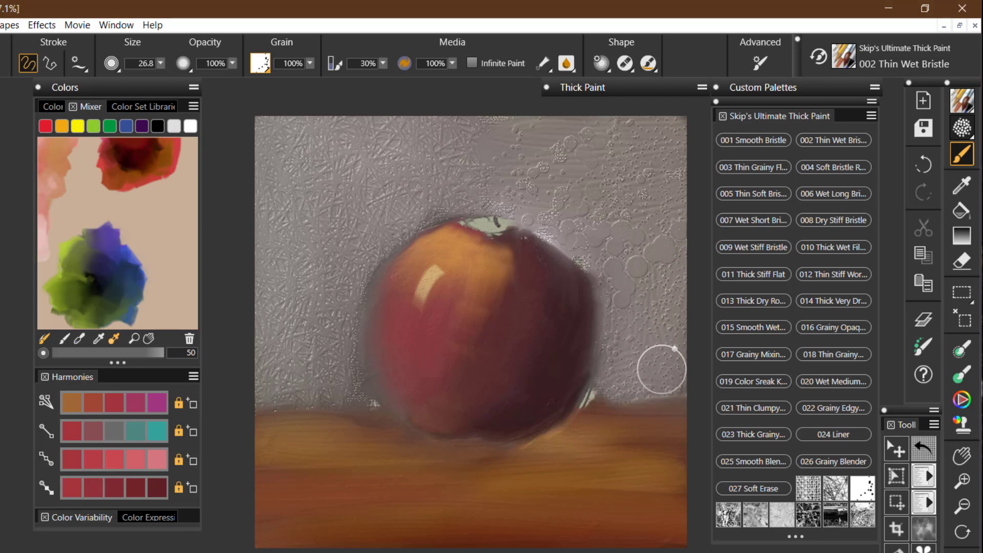
Replace the dotted strokes right of the apple with background strokes that use the inverted Dotted Demo grain
click(262, 64)
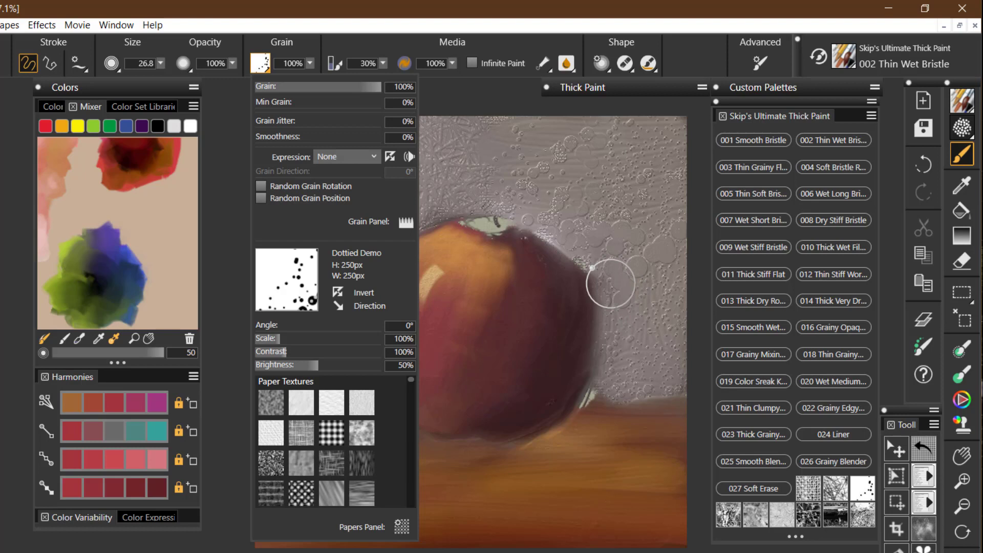
click(336, 292)
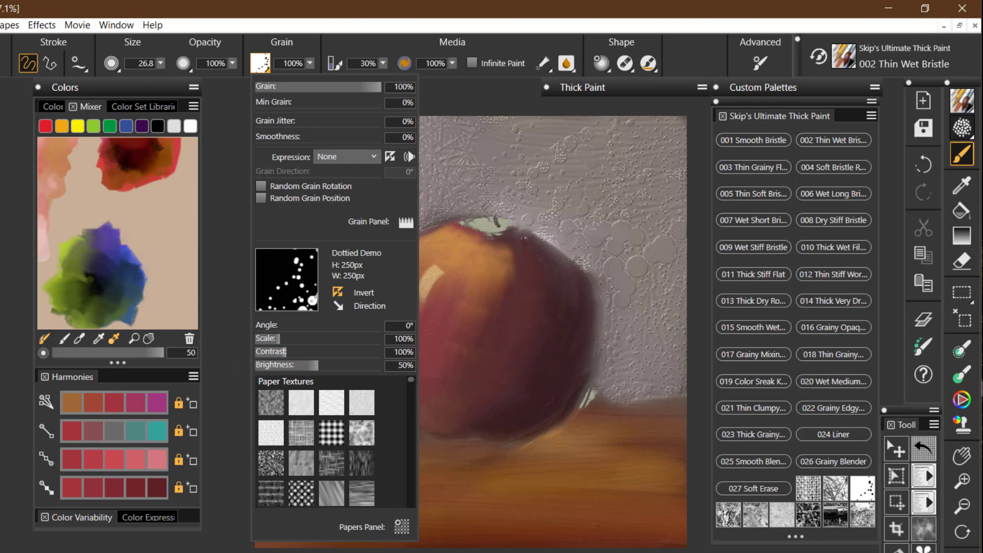
key(Escape)
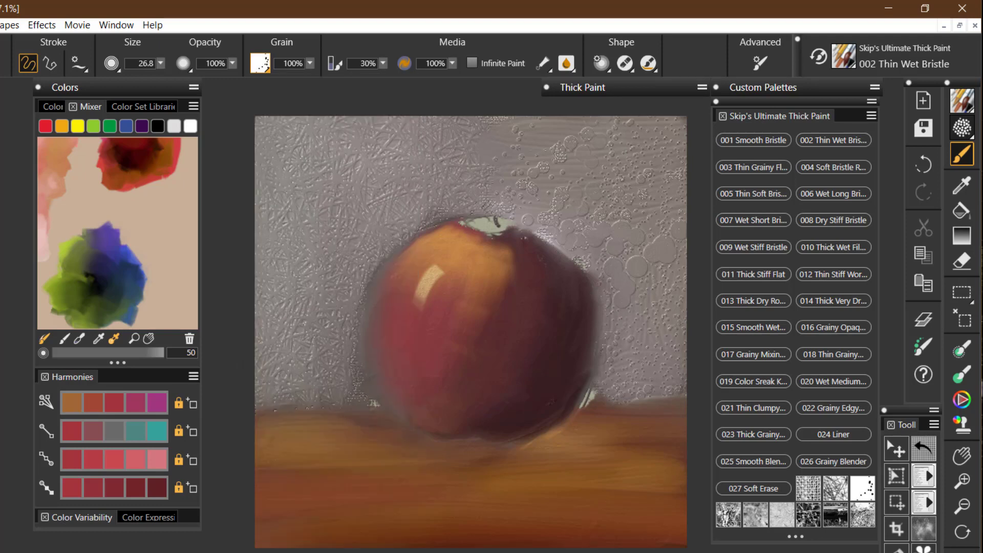
key(ctrl+z)
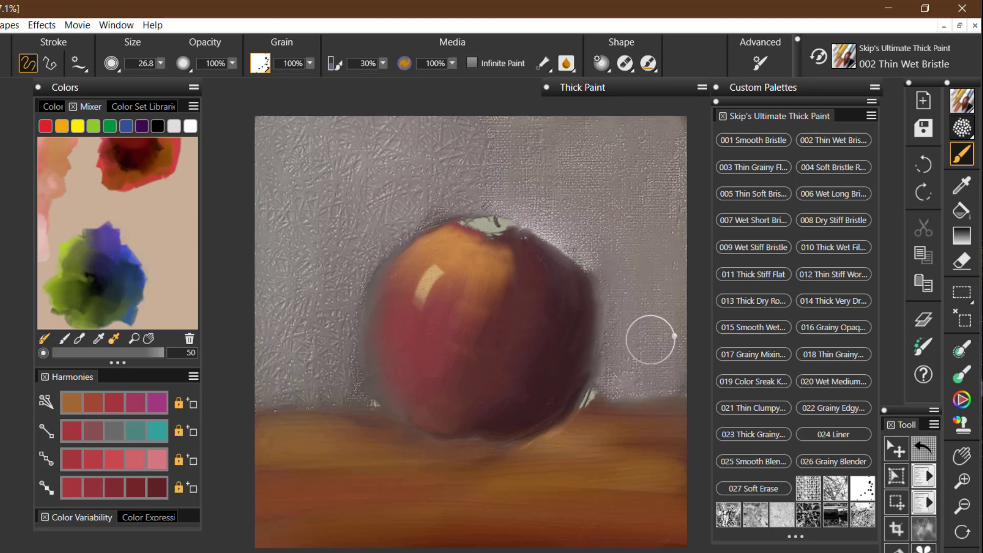
mouse_move(521, 133)
mouse_down()
mouse_move(677, 134)
mouse_move(520, 149)
mouse_move(659, 162)
mouse_move(500, 177)
mouse_move(674, 184)
mouse_move(530, 195)
mouse_move(671, 206)
mouse_move(629, 202)
mouse_move(646, 238)
mouse_move(658, 309)
mouse_move(662, 223)
mouse_move(660, 215)
mouse_move(656, 335)
mouse_move(623, 226)
mouse_move(618, 243)
mouse_move(630, 354)
mouse_move(621, 287)
mouse_move(571, 223)
mouse_move(583, 223)
mouse_move(635, 311)
mouse_move(636, 384)
mouse_move(656, 166)
mouse_move(655, 350)
mouse_move(674, 255)
mouse_move(638, 214)
mouse_up()
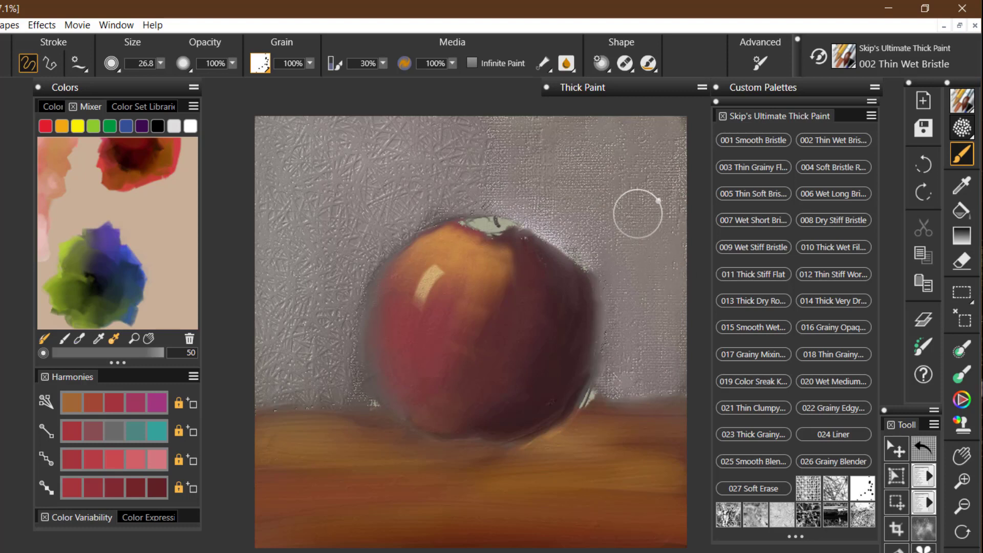
mouse_move(575, 156)
mouse_down()
mouse_move(513, 133)
mouse_move(672, 136)
mouse_move(492, 155)
mouse_move(664, 171)
mouse_move(509, 188)
mouse_move(680, 201)
mouse_move(559, 214)
mouse_move(672, 249)
mouse_move(660, 199)
mouse_move(651, 277)
mouse_move(632, 250)
mouse_move(620, 272)
mouse_move(613, 252)
mouse_move(611, 259)
mouse_move(629, 309)
mouse_move(559, 215)
mouse_move(607, 270)
mouse_move(628, 317)
mouse_move(649, 241)
mouse_move(650, 348)
mouse_move(660, 256)
mouse_move(675, 298)
mouse_move(669, 371)
mouse_up()
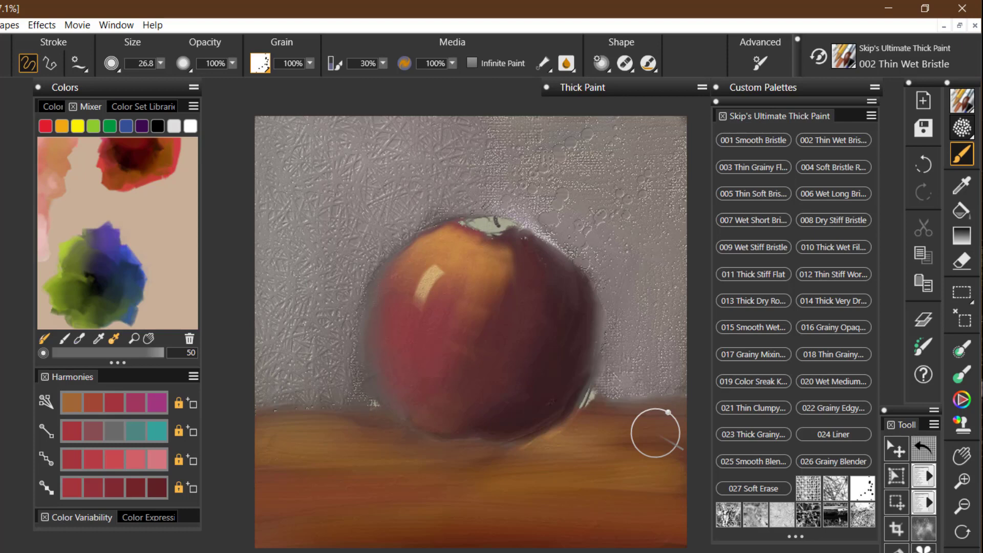
drag(586, 215, 599, 215)
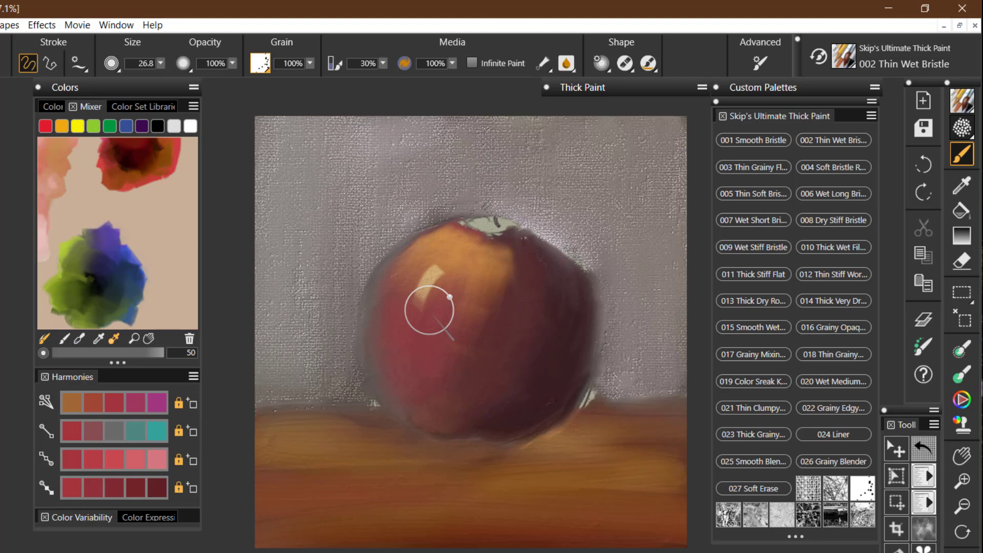
Add a new thick paint layer above Thick Paint Layer 1
click(923, 322)
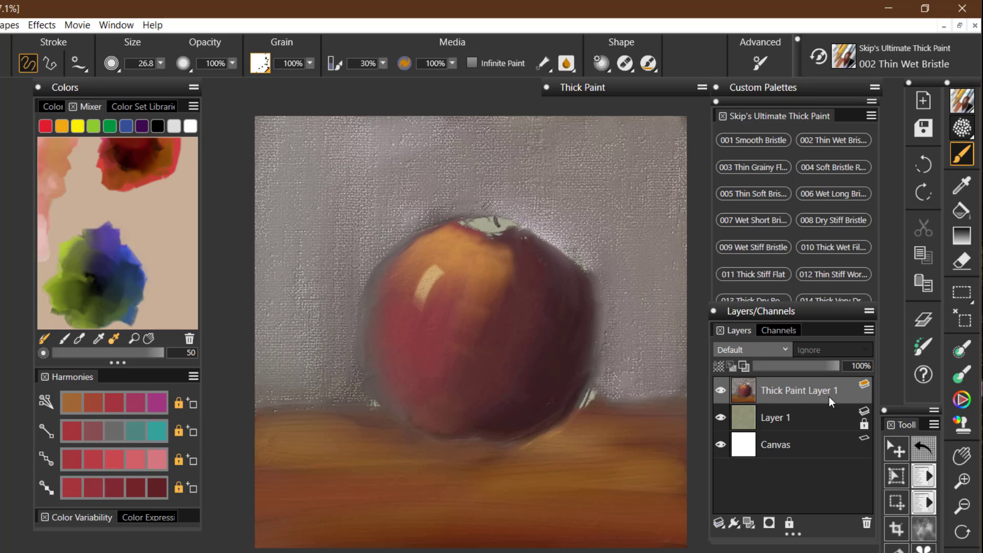
click(749, 523)
click(680, 533)
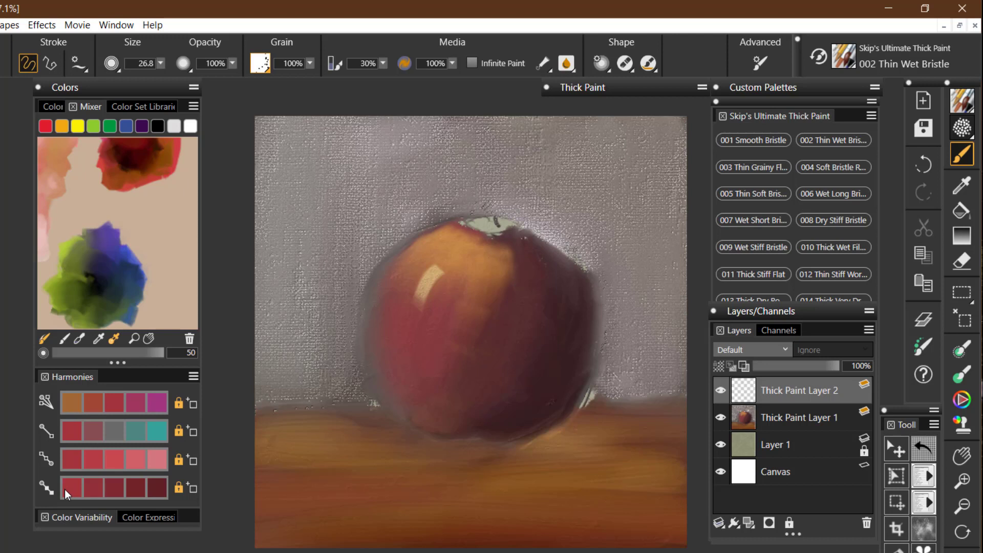
click(924, 320)
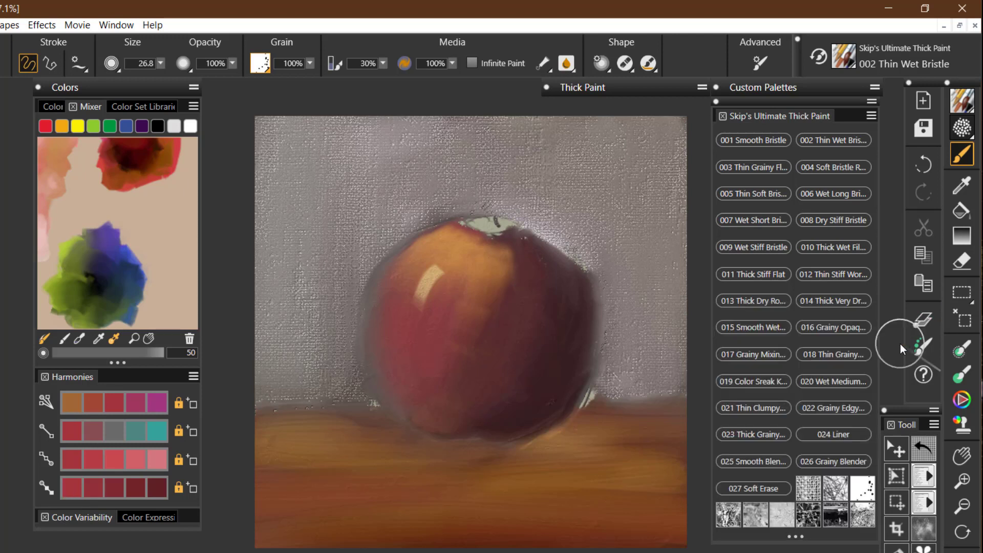
Try a light mottled paper grain with ochre strokes across the lower half of the apple, and undo them
click(864, 520)
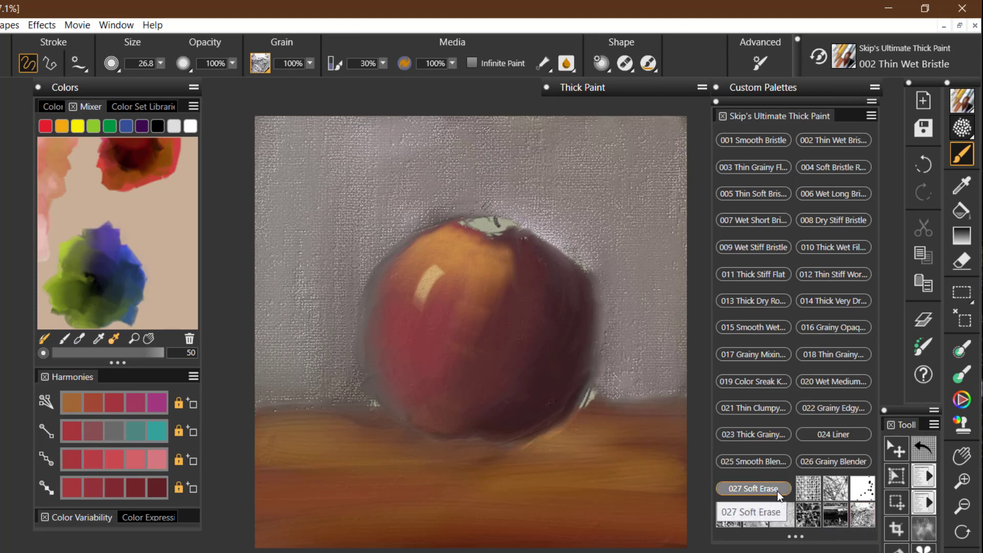
click(789, 520)
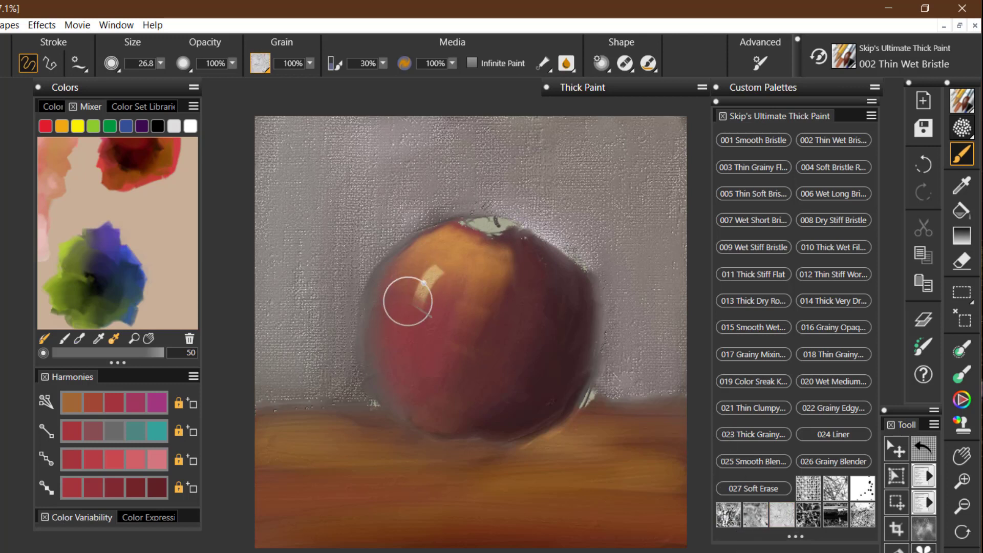
mouse_move(402, 379)
mouse_down()
mouse_move(389, 356)
mouse_move(390, 298)
mouse_move(406, 395)
mouse_move(382, 312)
mouse_move(412, 400)
mouse_move(405, 321)
mouse_move(437, 419)
mouse_move(426, 357)
mouse_move(432, 324)
mouse_move(437, 403)
mouse_move(464, 304)
mouse_move(438, 423)
mouse_move(466, 324)
mouse_move(469, 339)
mouse_move(443, 430)
mouse_move(469, 336)
mouse_up()
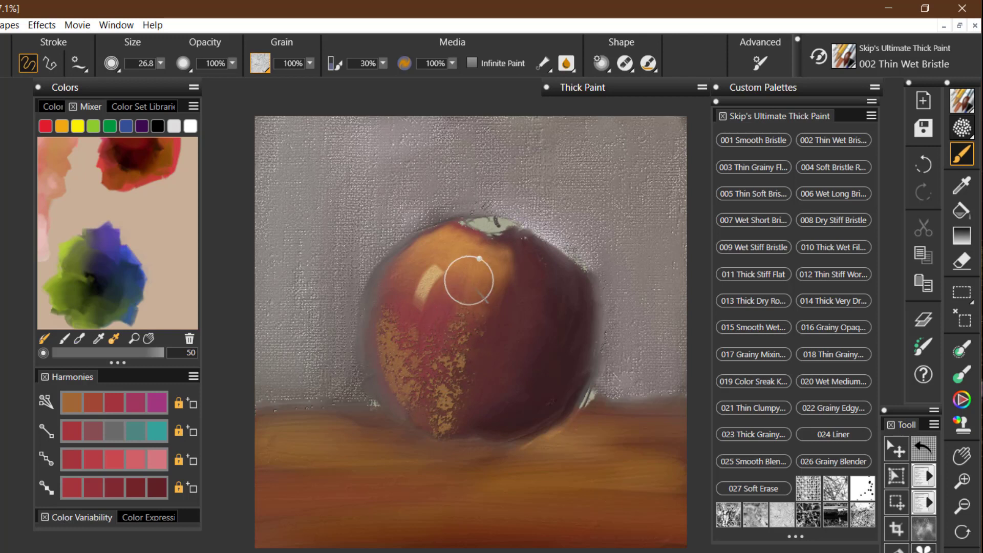
mouse_move(445, 293)
mouse_down()
mouse_move(429, 347)
mouse_move(456, 273)
mouse_move(405, 341)
mouse_move(417, 263)
mouse_move(409, 270)
mouse_move(410, 345)
mouse_move(445, 360)
mouse_move(438, 396)
mouse_move(480, 349)
mouse_move(452, 418)
mouse_move(488, 368)
mouse_move(474, 405)
mouse_move(448, 420)
mouse_move(510, 382)
mouse_move(468, 417)
mouse_move(529, 401)
mouse_move(504, 427)
mouse_move(559, 381)
mouse_move(568, 346)
mouse_move(522, 426)
mouse_move(542, 418)
mouse_move(577, 330)
mouse_move(541, 381)
mouse_move(530, 382)
mouse_move(535, 355)
mouse_move(500, 406)
mouse_move(514, 346)
mouse_move(483, 387)
mouse_move(483, 331)
mouse_up()
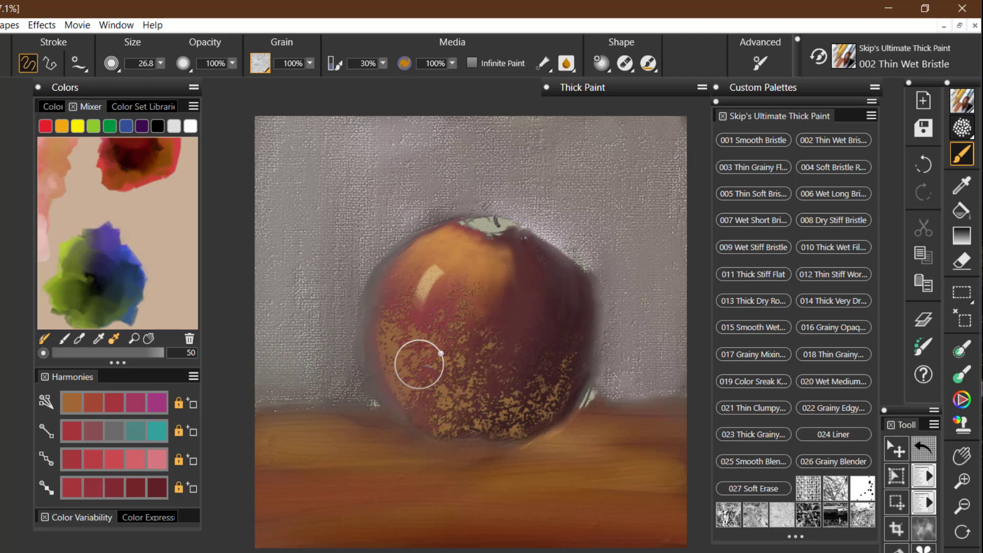
key(ctrl+z)
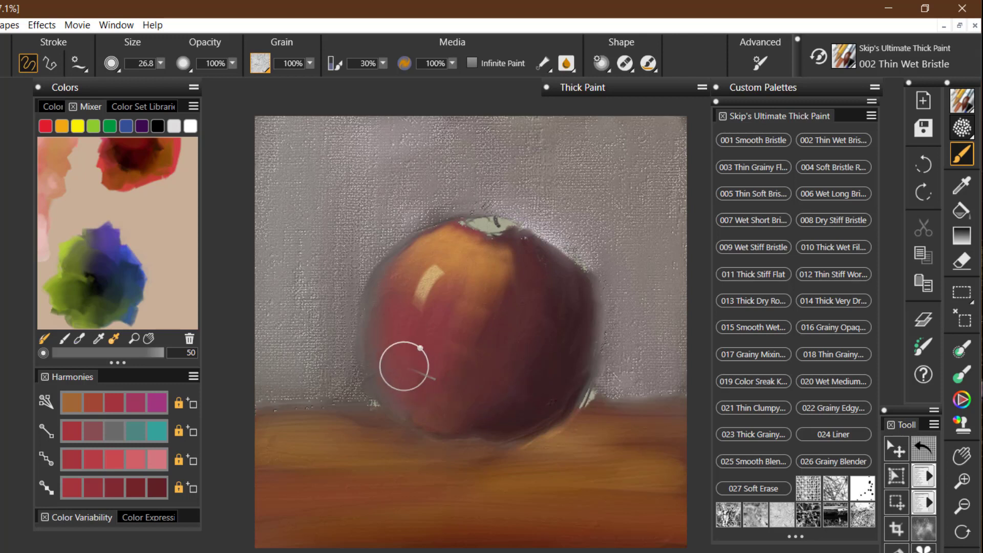
Try grainy ochre strokes on the apple's lower left and dark red ones on its lower right, and undo both
mouse_move(404, 364)
mouse_down()
mouse_move(428, 406)
mouse_move(411, 389)
mouse_move(387, 324)
mouse_move(398, 344)
mouse_move(410, 327)
mouse_move(433, 344)
mouse_move(438, 395)
mouse_up()
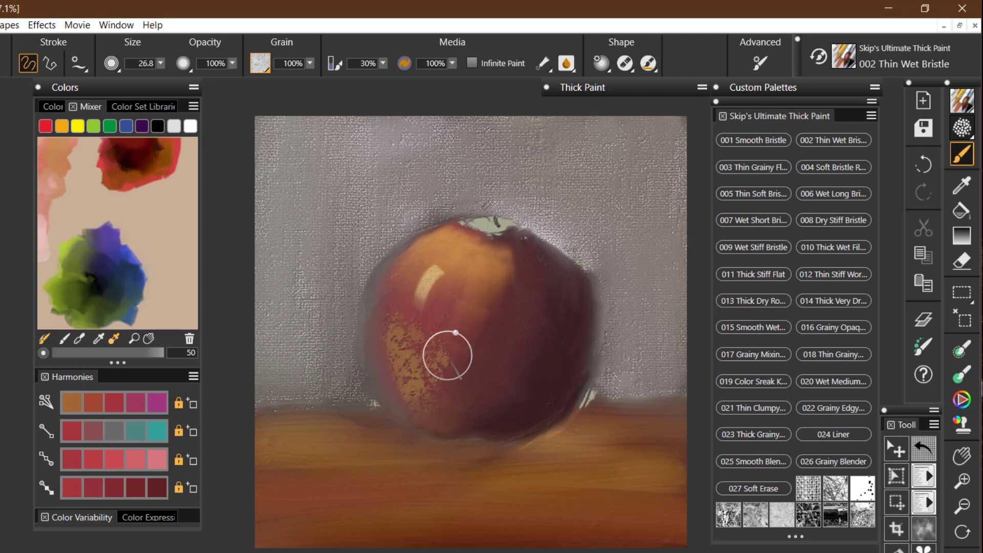
drag(447, 355, 437, 384)
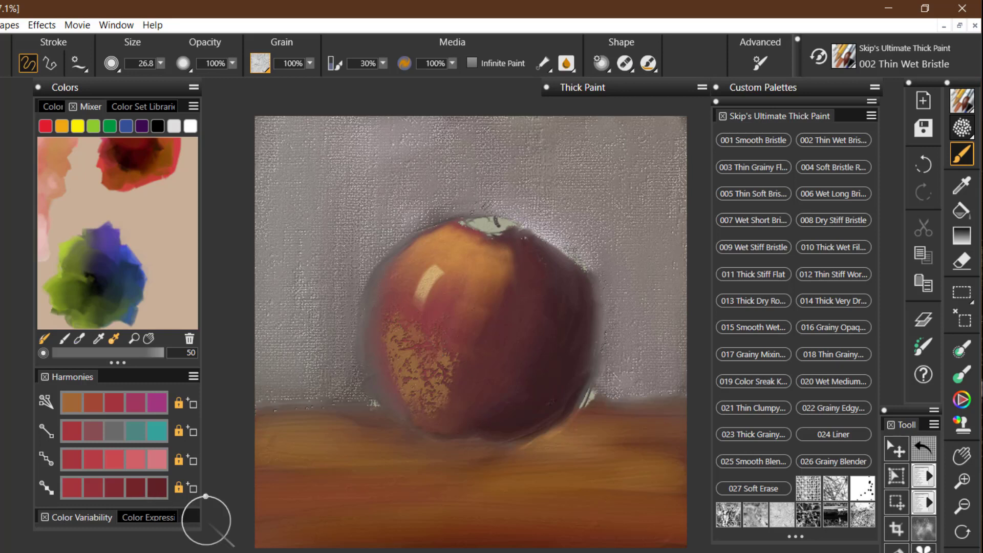
mouse_move(507, 412)
mouse_down()
mouse_move(527, 406)
mouse_move(560, 369)
mouse_move(496, 415)
mouse_move(516, 355)
mouse_move(502, 351)
mouse_move(478, 380)
mouse_move(528, 385)
mouse_move(540, 406)
mouse_move(555, 395)
mouse_up()
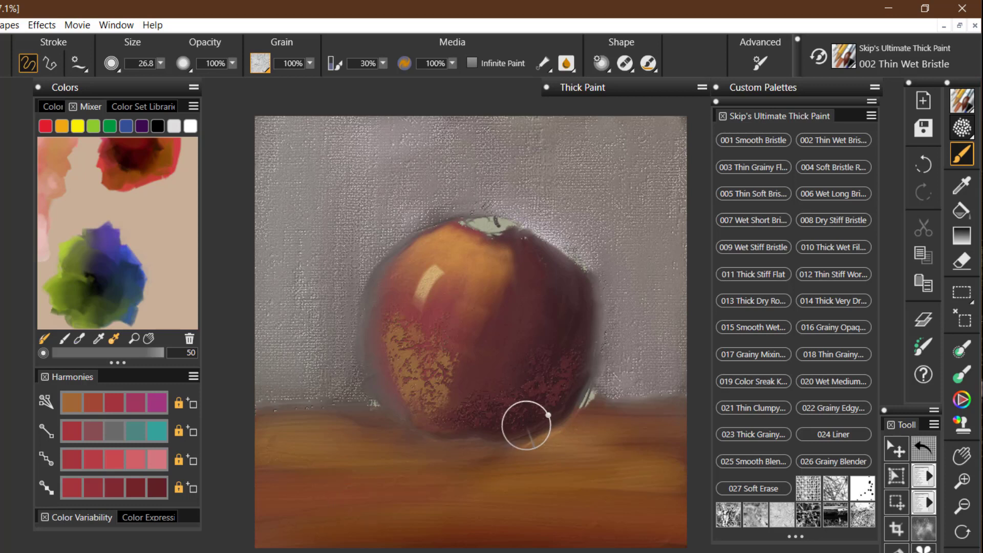
key(ctrl+z)
key(ctrl+z)
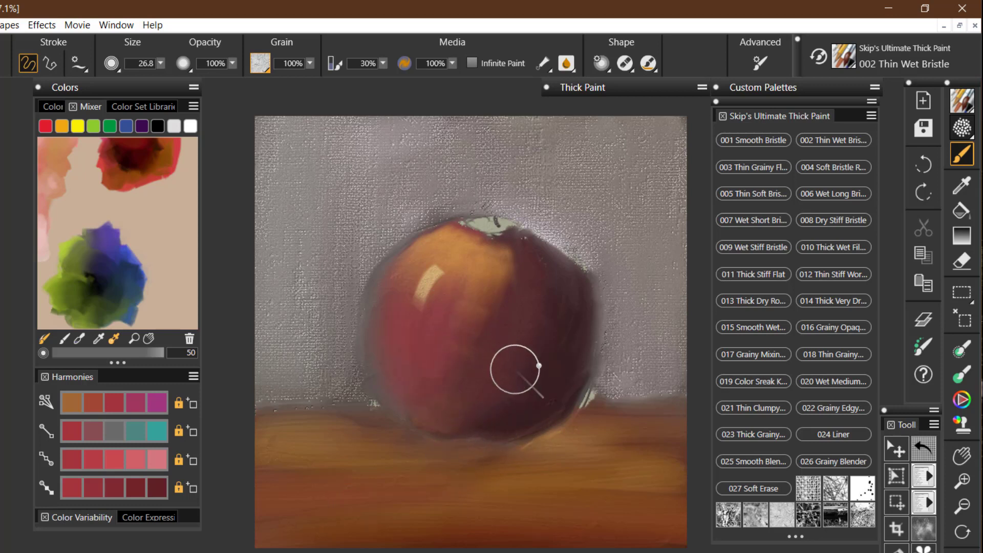
Set up the 014 Thick Very Dry Round brush with a pale peach colour and a size of 11.9
click(834, 300)
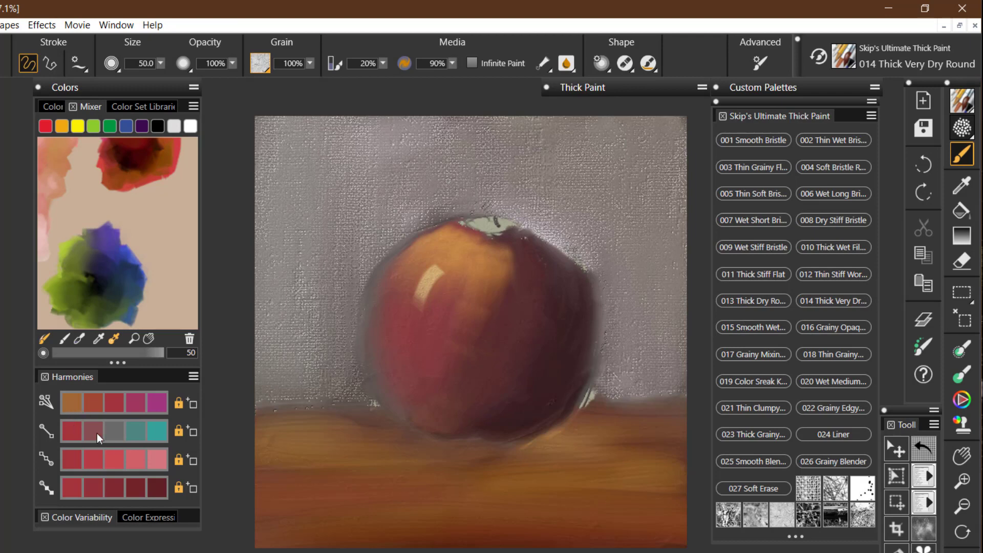
right_click(502, 411)
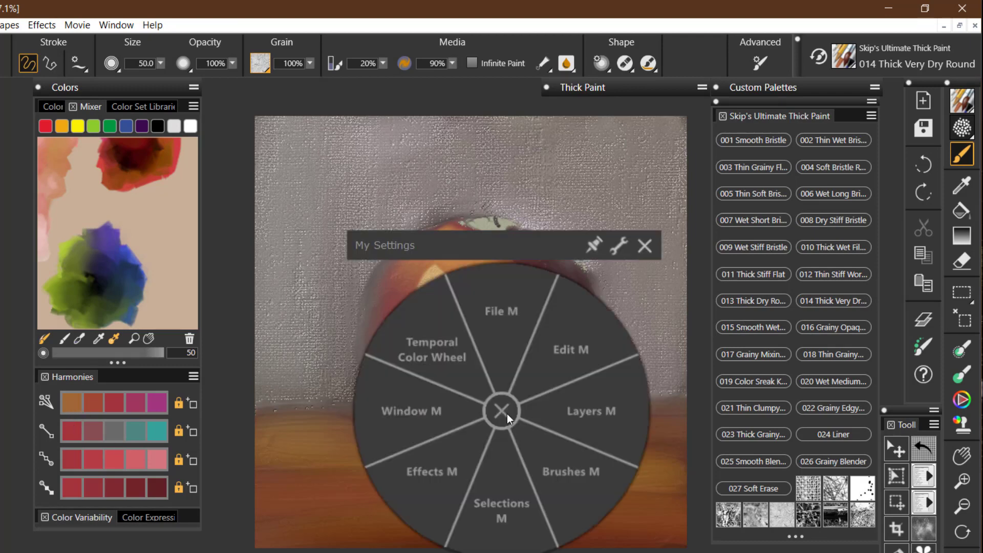
click(469, 366)
drag(496, 367, 456, 326)
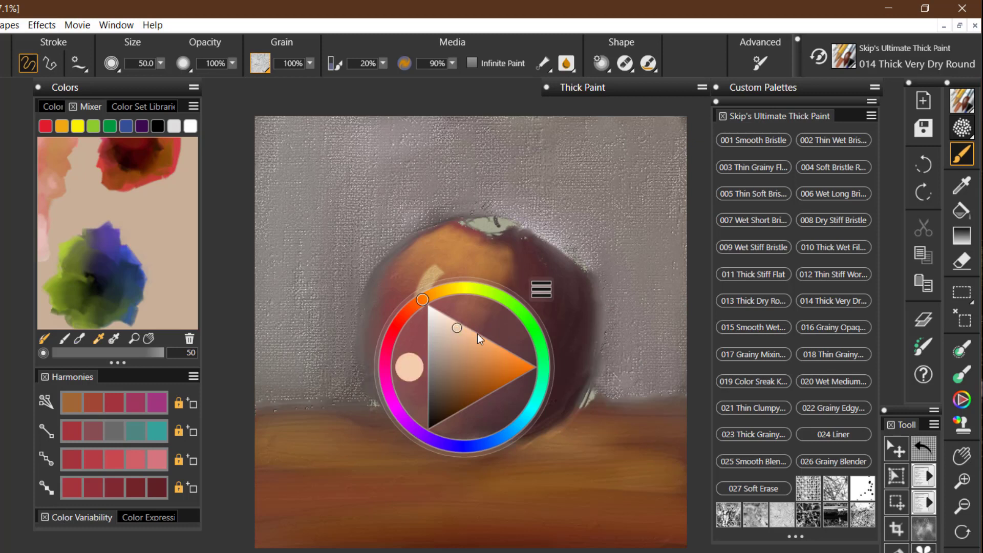
click(436, 552)
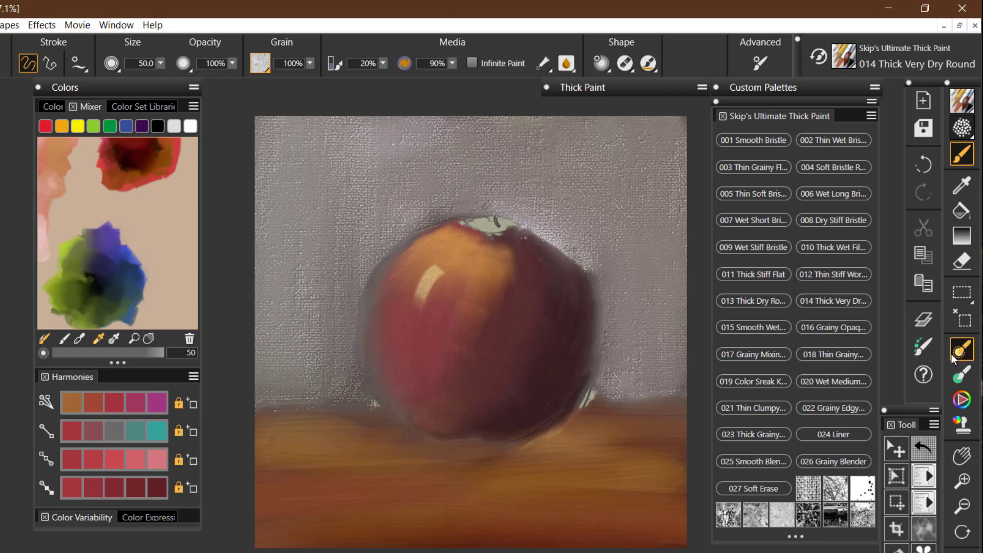
drag(618, 504, 627, 510)
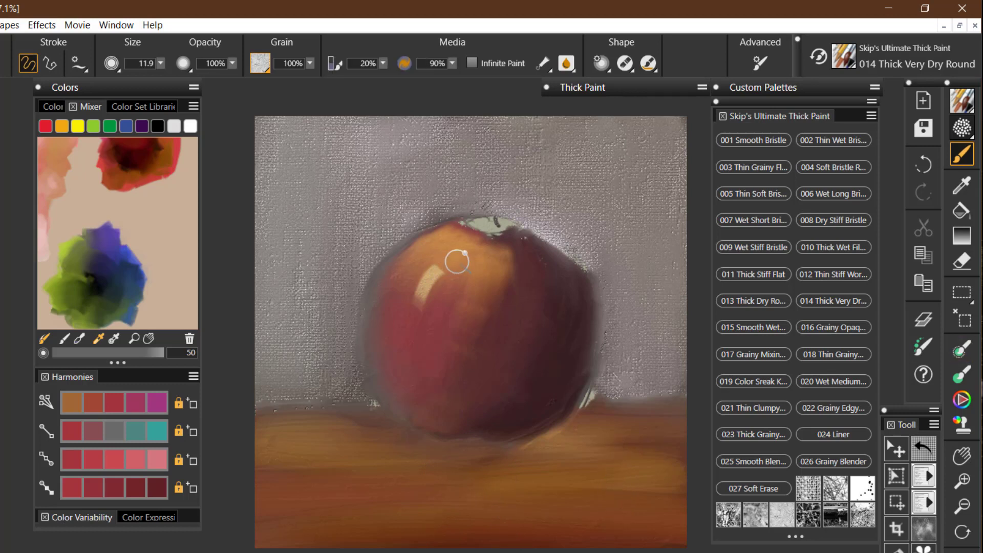
Try two pale diagonal strokes over the apple's highlight, and undo them
drag(417, 306, 449, 260)
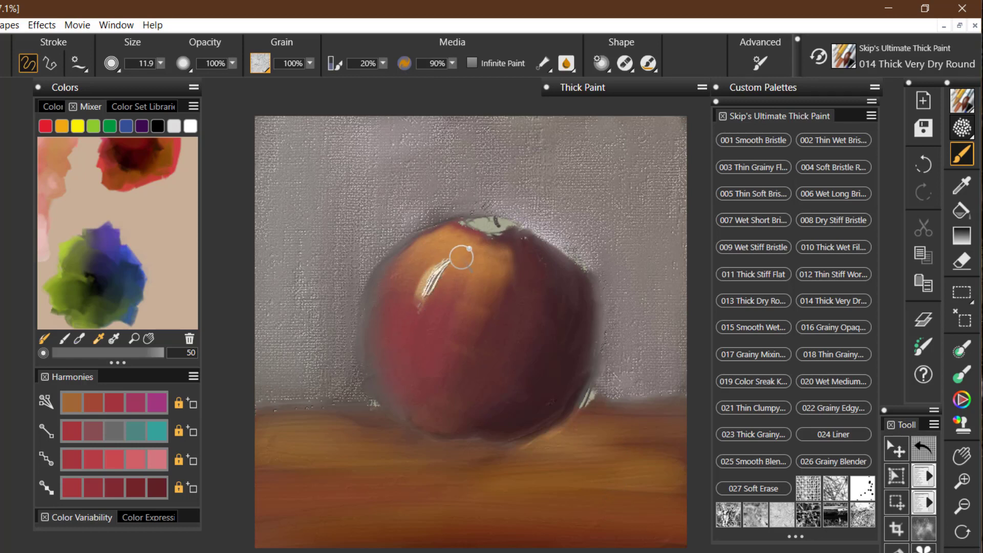
drag(408, 320, 444, 266)
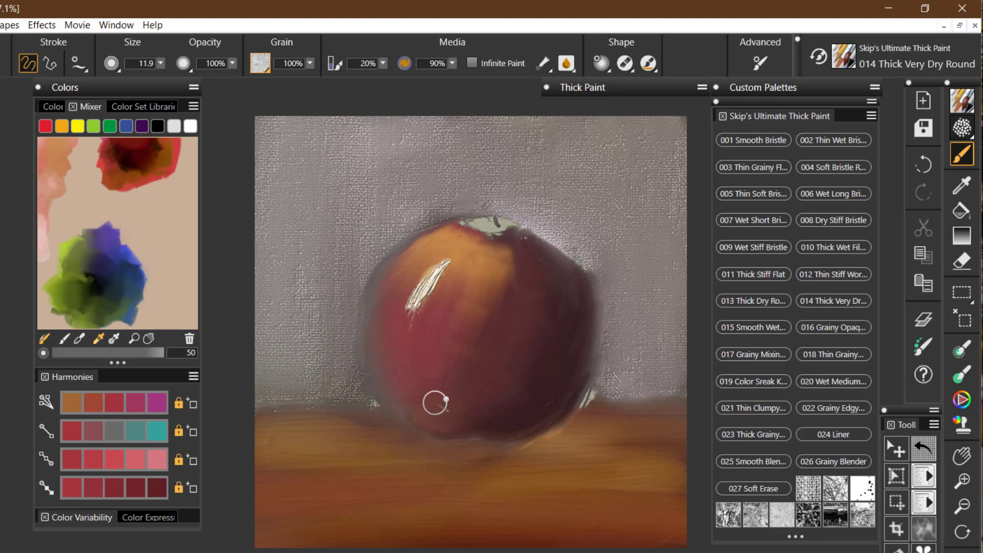
key(ctrl+z)
key(ctrl+z)
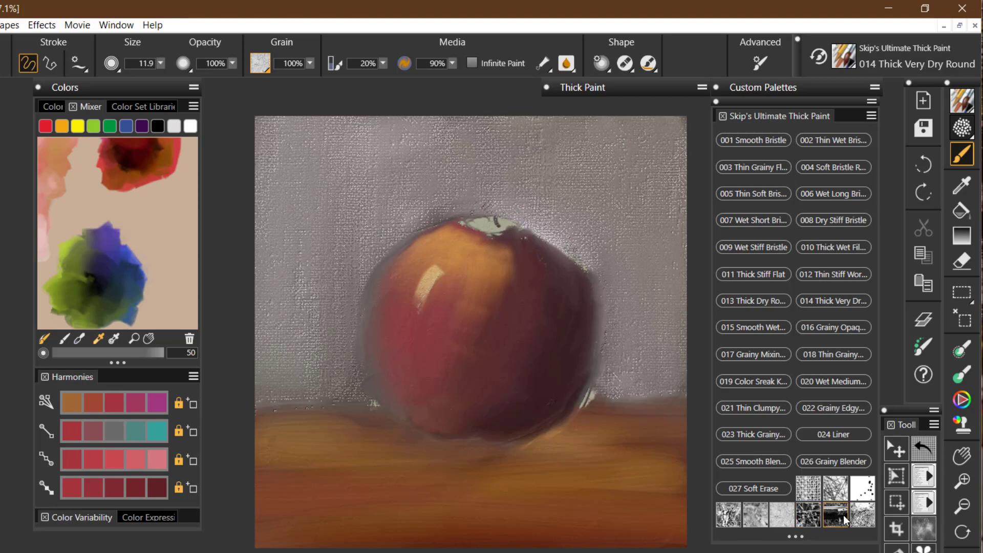
Paint short pale diagonal strokes over and beside the apple's highlight with the crosshatched scratch grain
click(836, 490)
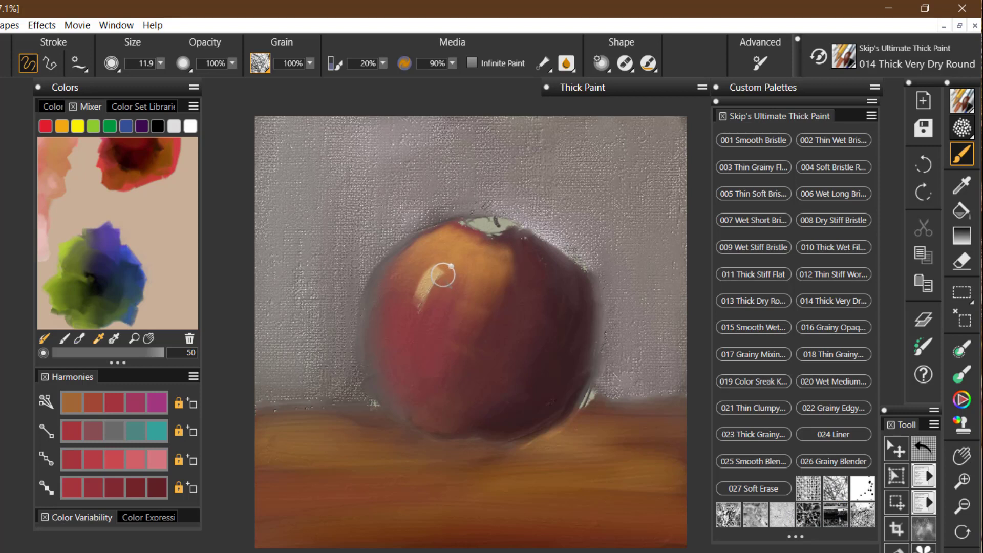
drag(444, 272, 421, 312)
drag(432, 264, 401, 305)
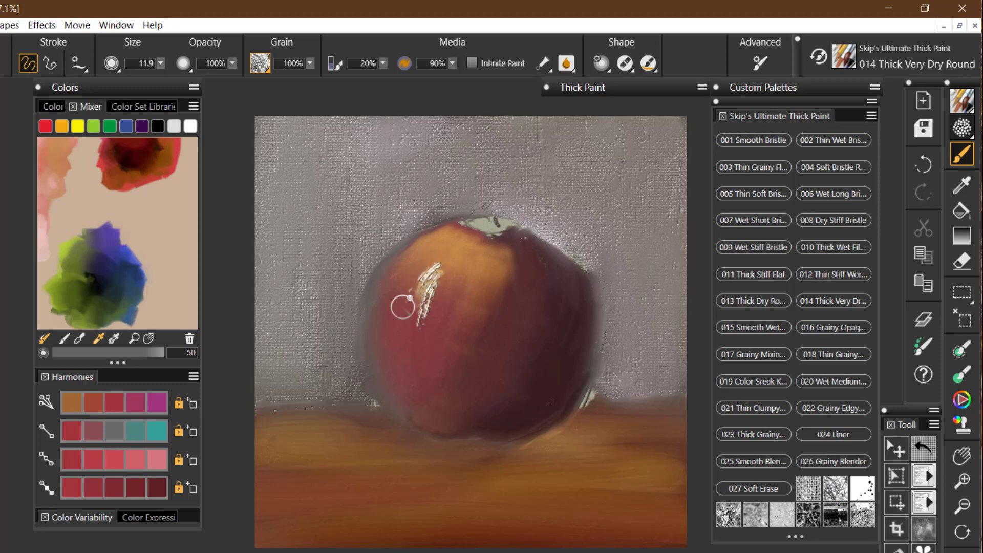
drag(427, 262, 391, 292)
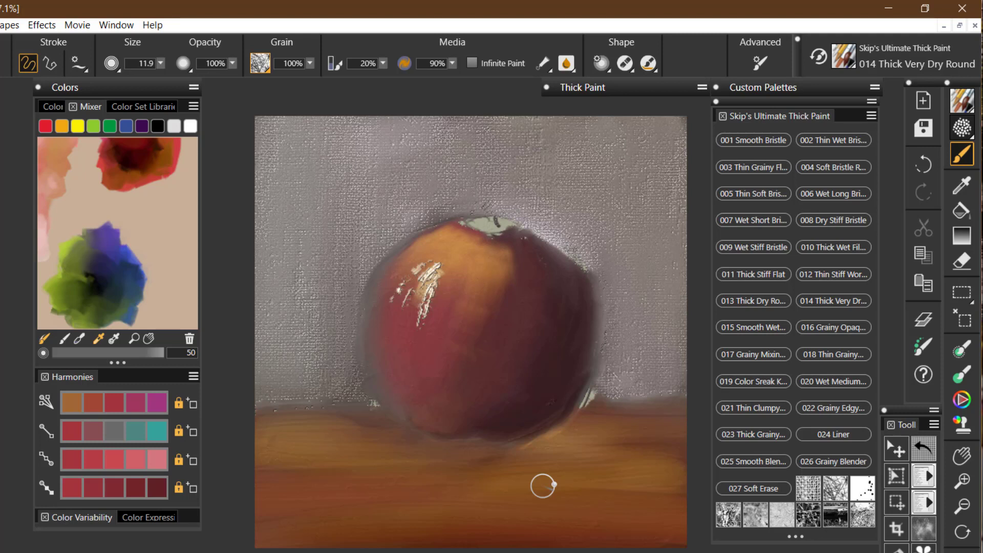
Switch the paper grain to the dark horizontally streaked one and enlarge the brush to 29.4
click(835, 523)
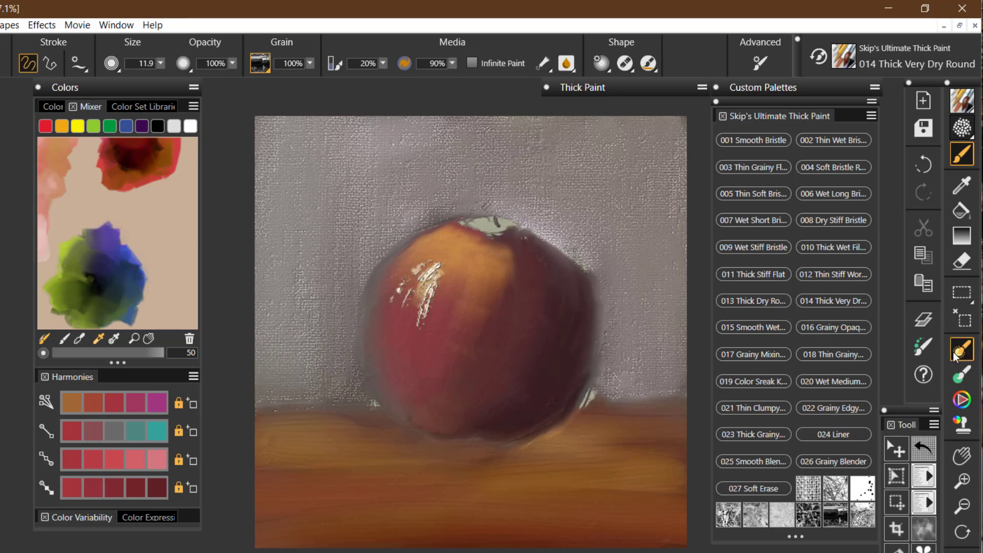
drag(647, 528, 657, 545)
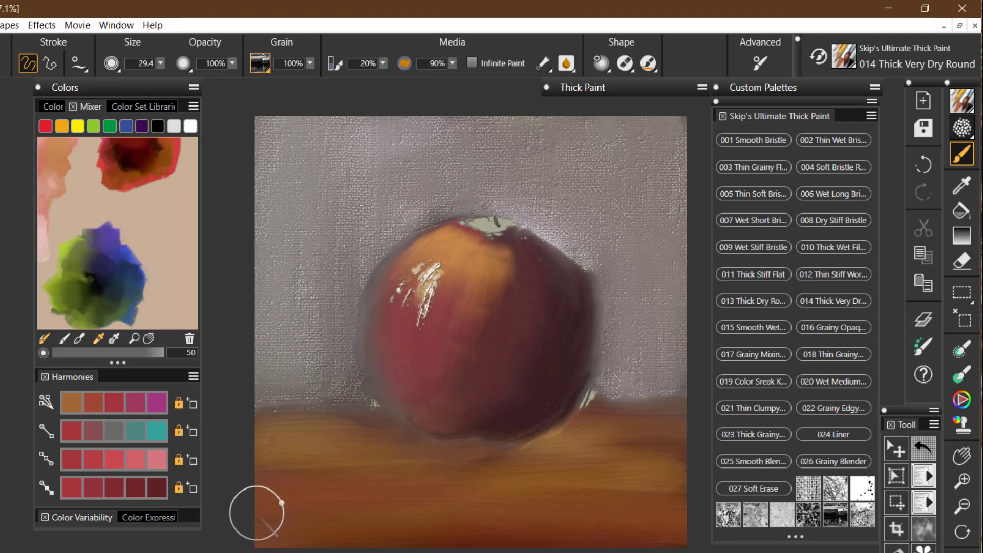
Try broad horizontal strokes in pale cream and then pink across the lower part of the tabletop, and undo them
mouse_move(293, 518)
mouse_down()
mouse_move(681, 514)
mouse_move(242, 527)
mouse_move(687, 527)
mouse_move(625, 494)
mouse_move(292, 487)
mouse_move(702, 487)
mouse_move(527, 479)
mouse_move(302, 486)
mouse_up()
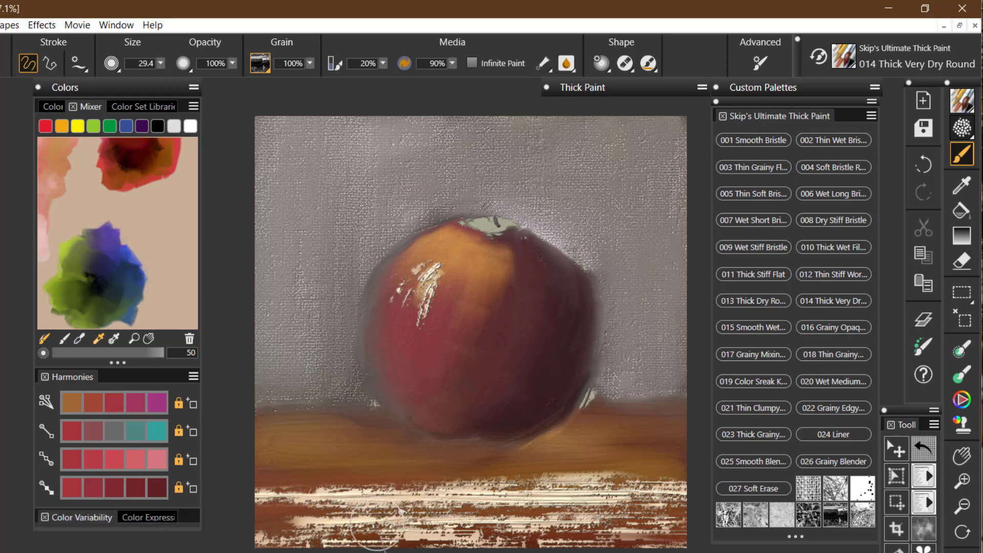
mouse_move(264, 503)
mouse_down()
mouse_move(664, 498)
mouse_move(536, 513)
mouse_move(319, 515)
mouse_move(286, 531)
mouse_move(690, 534)
mouse_move(284, 536)
mouse_move(272, 497)
mouse_move(666, 483)
mouse_up()
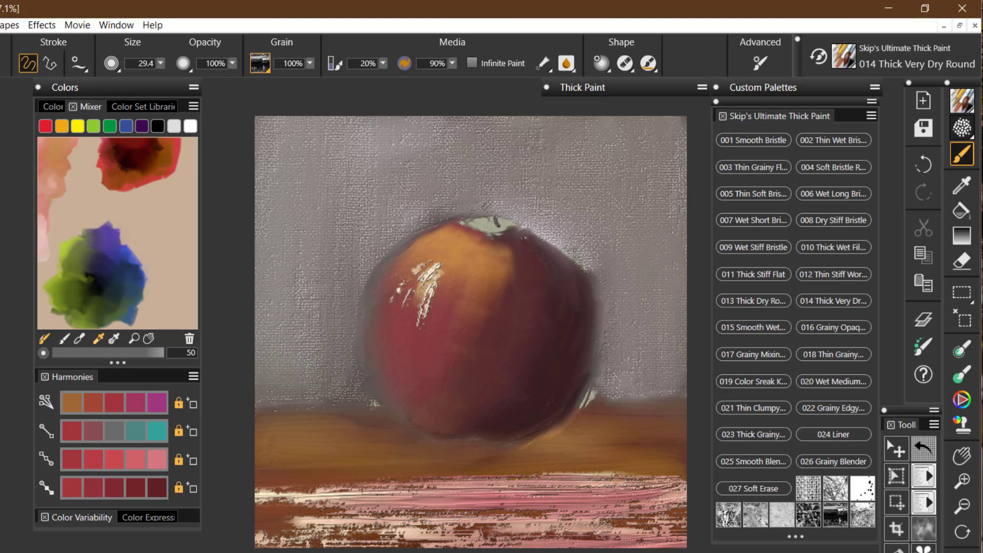
key(ctrl+z)
key(ctrl+z)
key(ctrl+z)
key(ctrl+z)
key(ctrl+z)
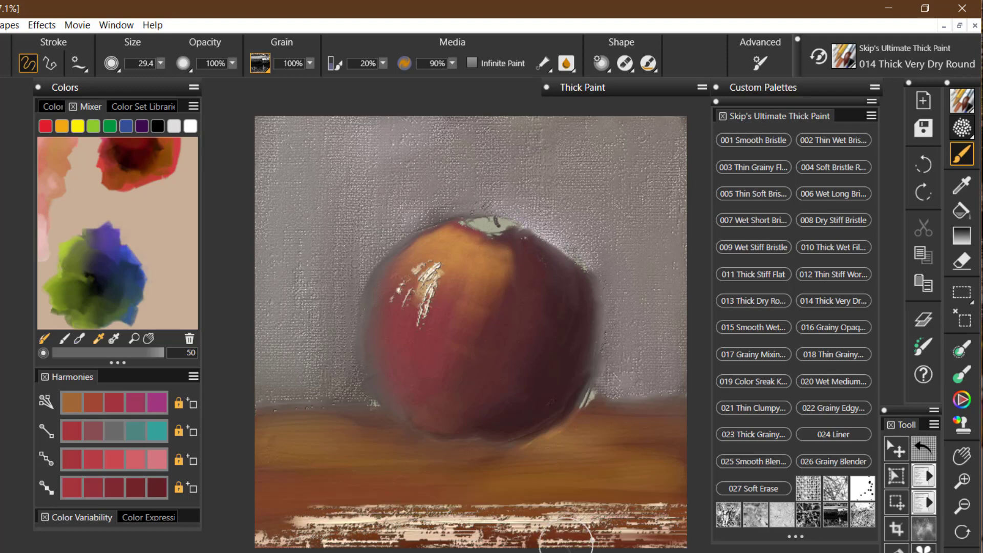
Paint light horizontal rose-red strokes across the lower part of the tabletop with the streaked grain
mouse_move(264, 507)
mouse_down()
mouse_move(253, 506)
mouse_move(578, 496)
mouse_move(661, 500)
mouse_move(243, 514)
mouse_move(691, 527)
mouse_move(227, 542)
mouse_up()
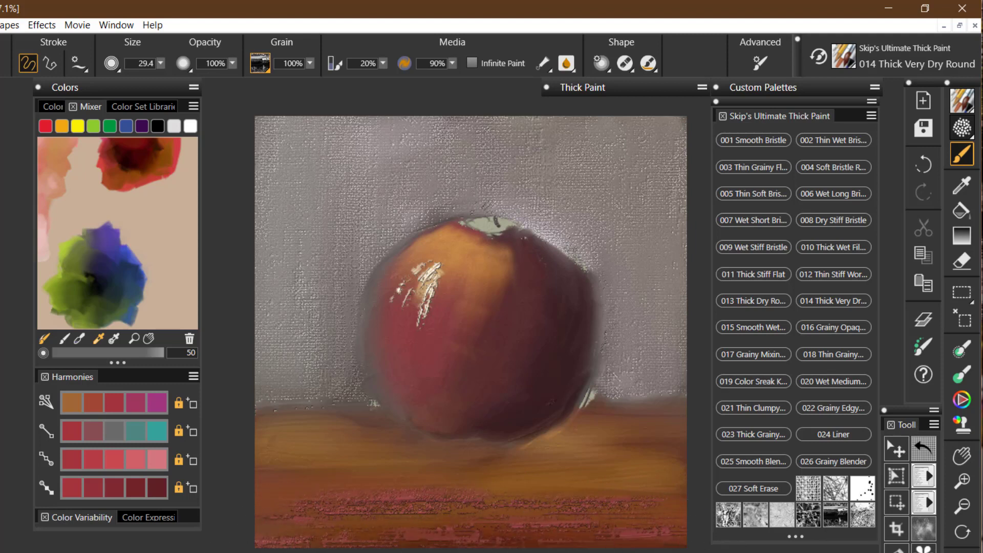